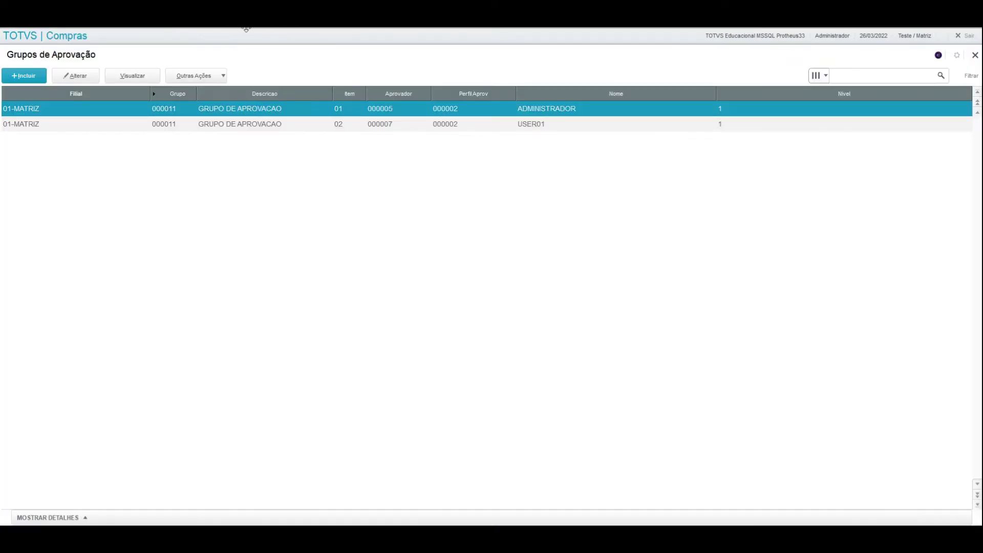
- Enable the Aut. Entrega document type in approval group 000011 and save the group
click(86, 81)
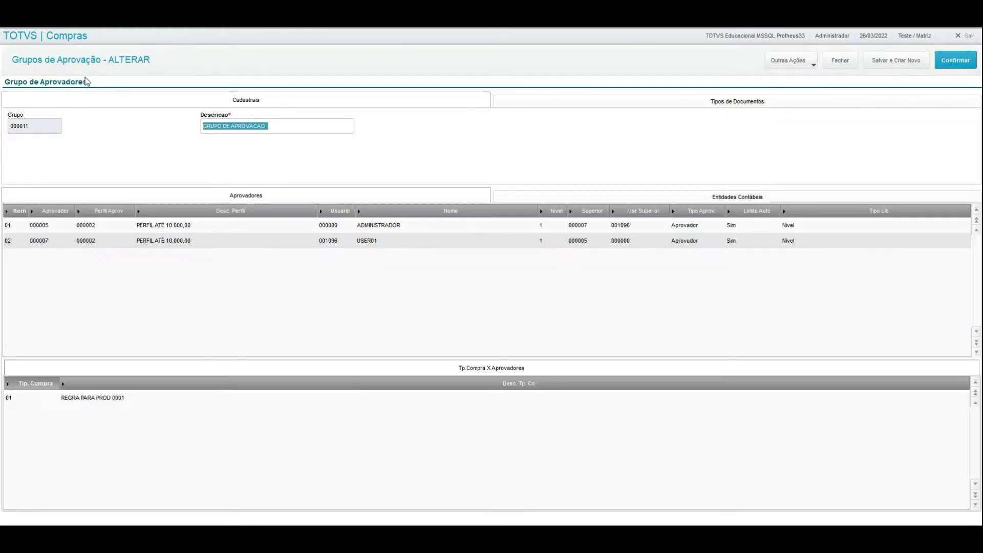
click(742, 105)
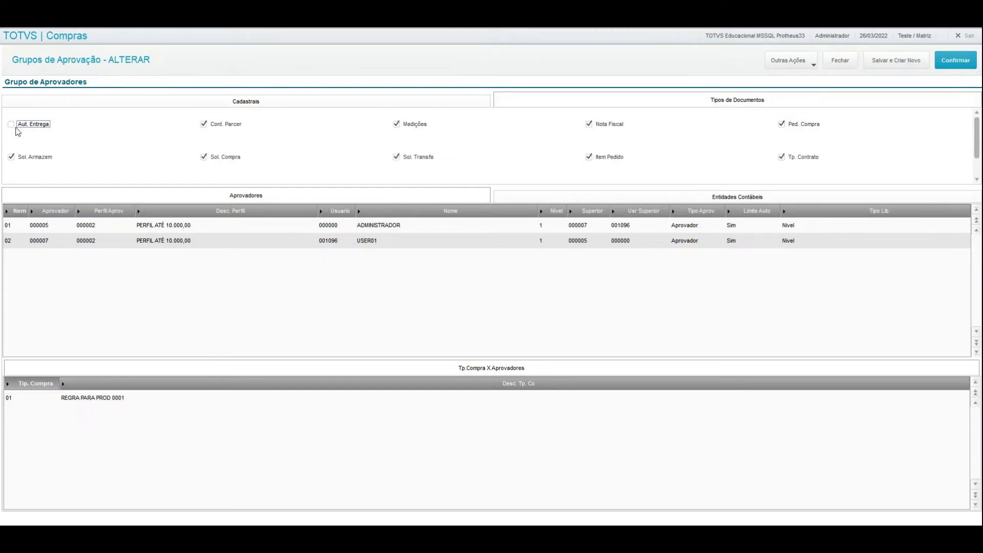
click(29, 127)
click(10, 120)
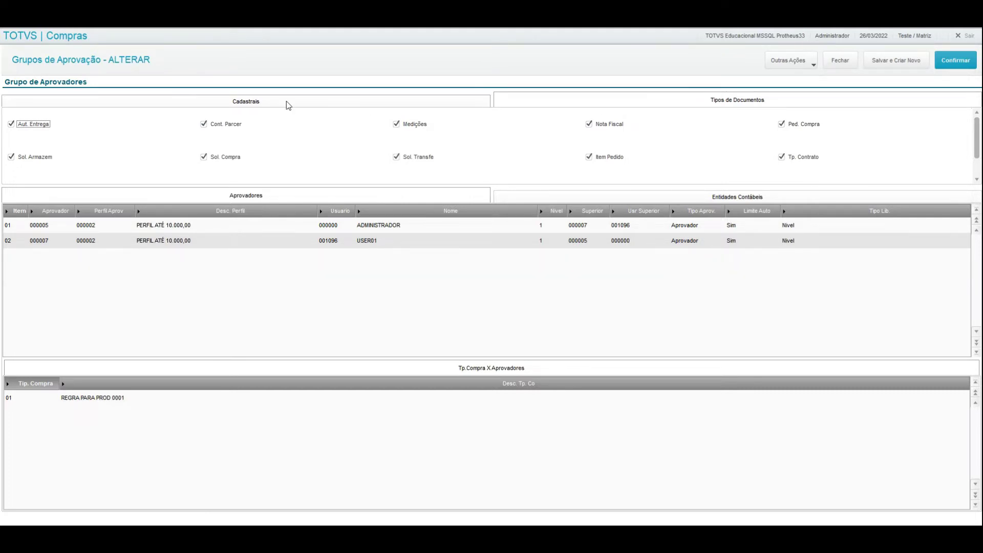
click(949, 62)
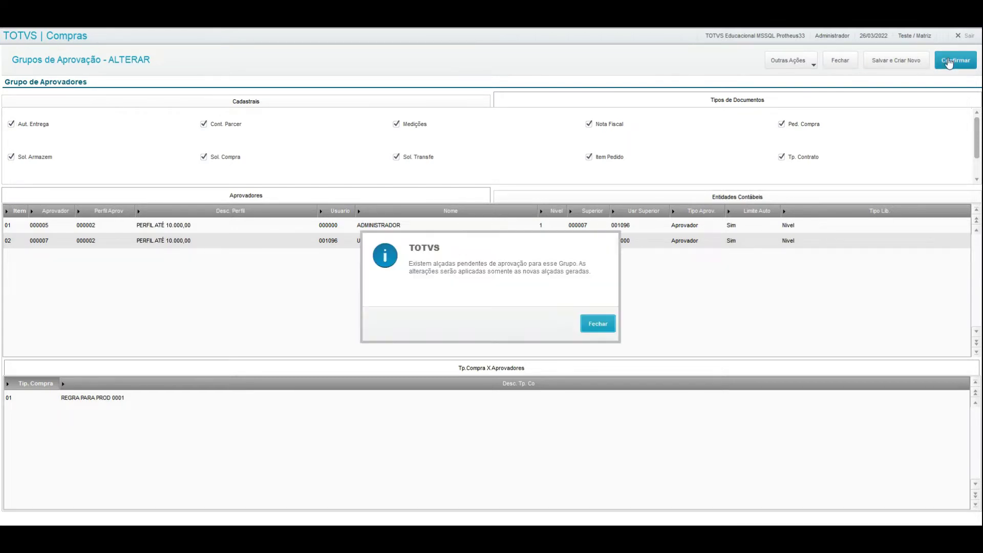
click(594, 324)
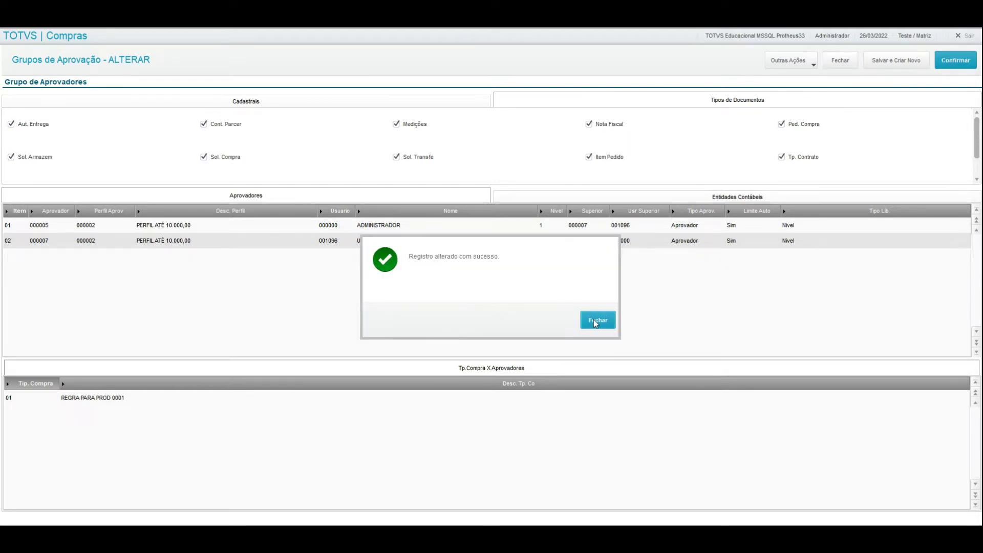
click(595, 321)
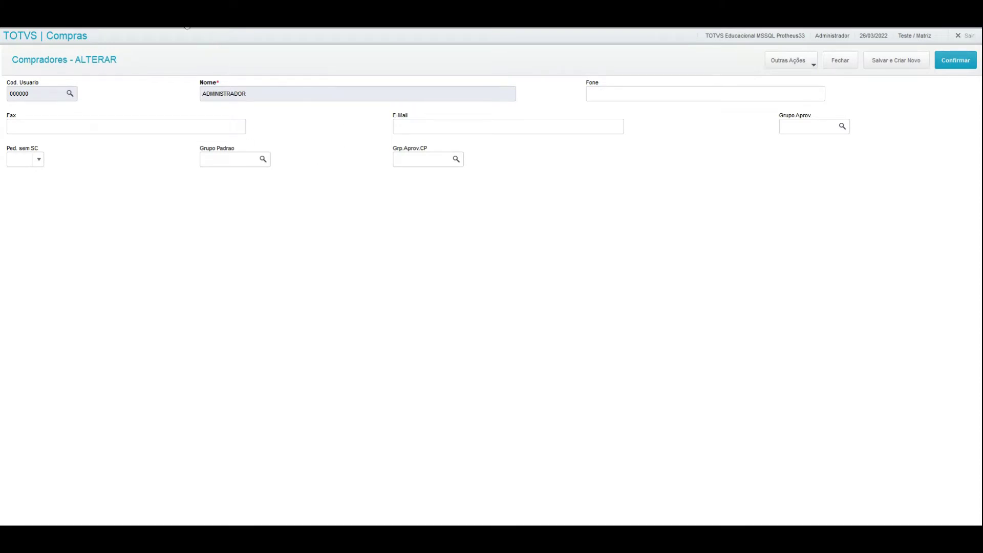
- Switch to the TOTVS Configurador and find the MV_PCAPROV parameter
click(813, 125)
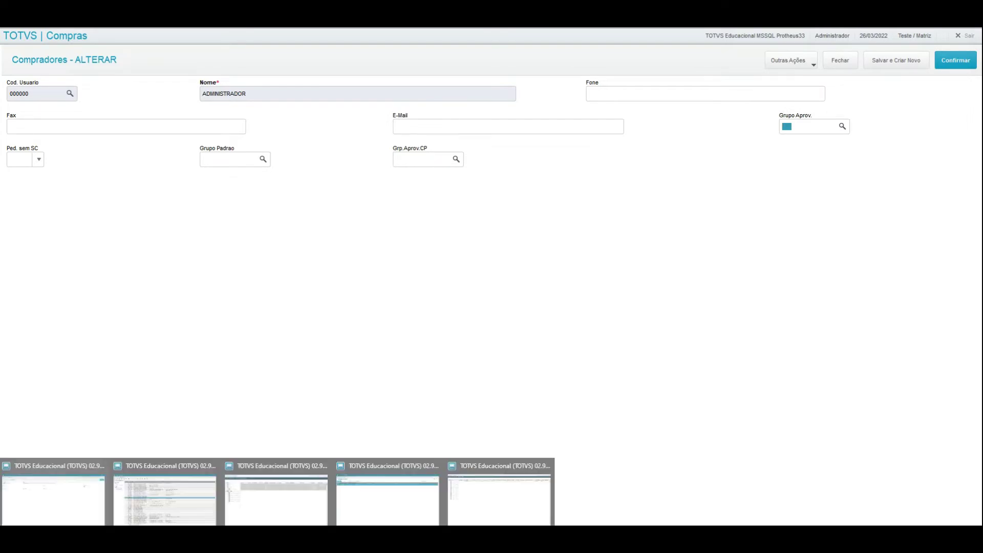
click(158, 499)
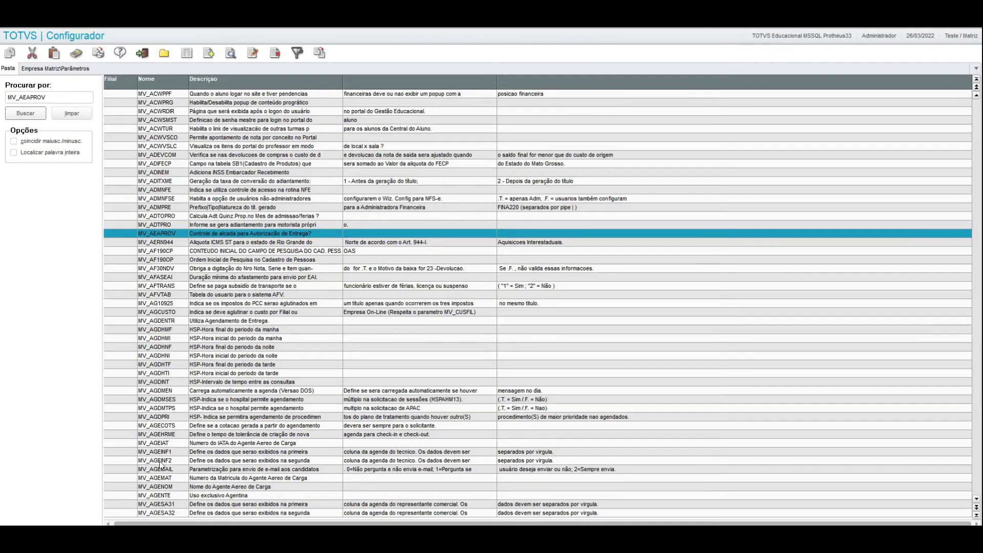
click(53, 97)
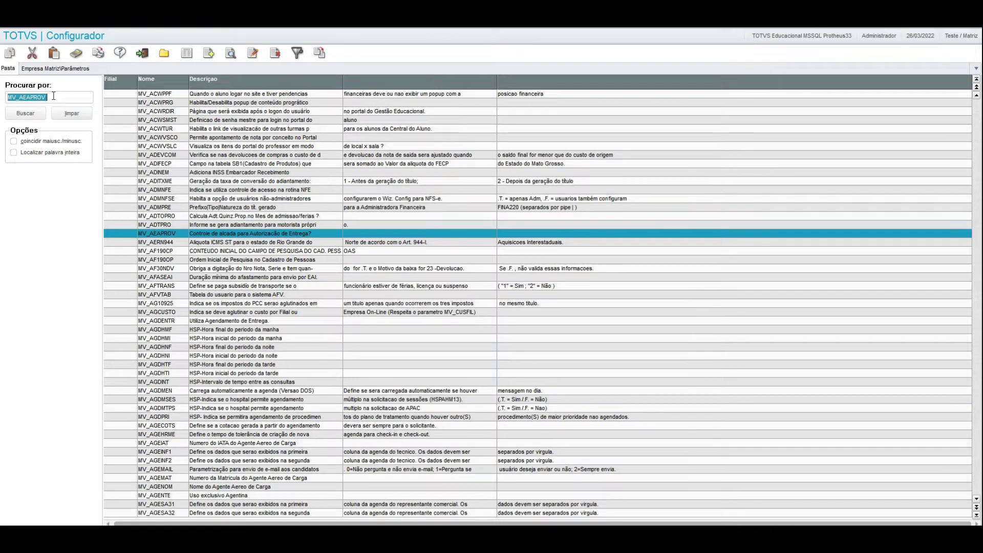
text(MV_PCAPRVO)
key(BackSpace)
key(BackSpace)
text(OV)
click(36, 111)
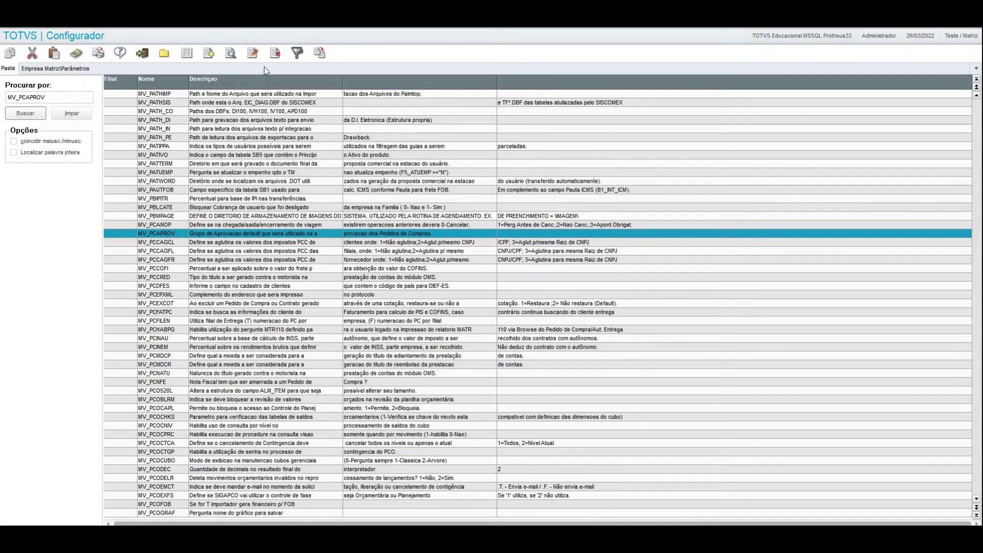
- Open the MV_PCAPROV parameter for editing, go to its Cont. Por value and save the parameter
click(253, 53)
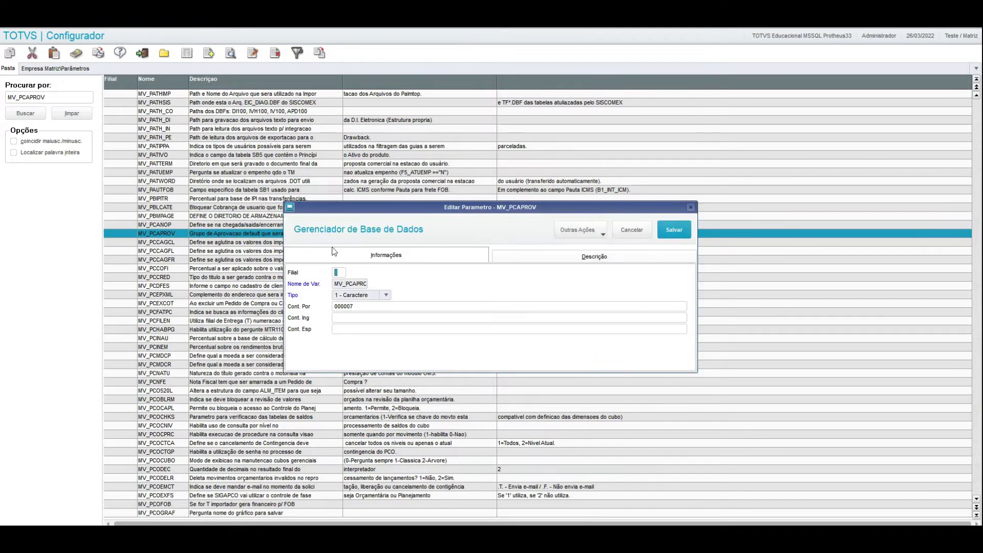
click(347, 307)
click(676, 233)
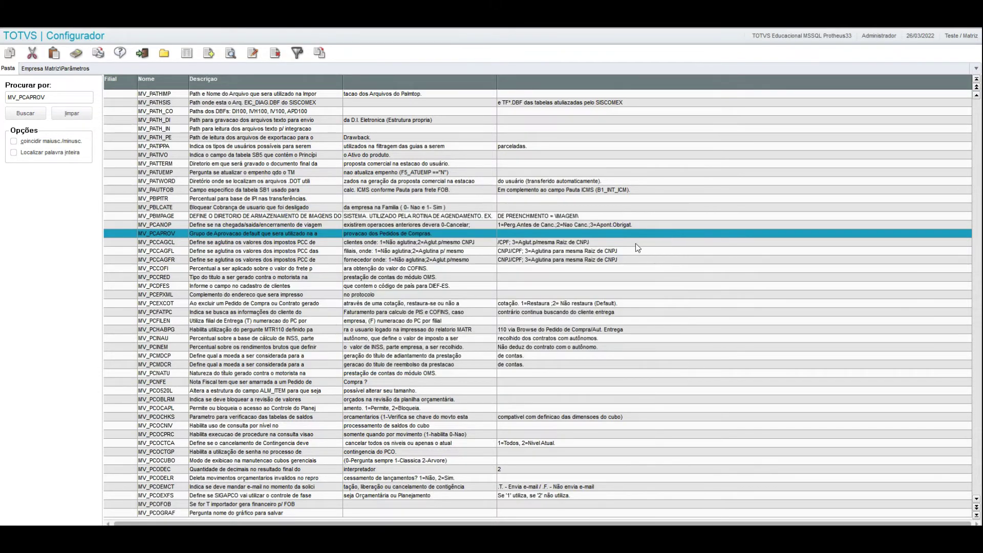
- Find the MV_AEAPROV parameter, open it for editing and save it with T as its Cont. Por value
click(26, 100)
click(26, 100)
click(30, 113)
text(AE)
click(29, 113)
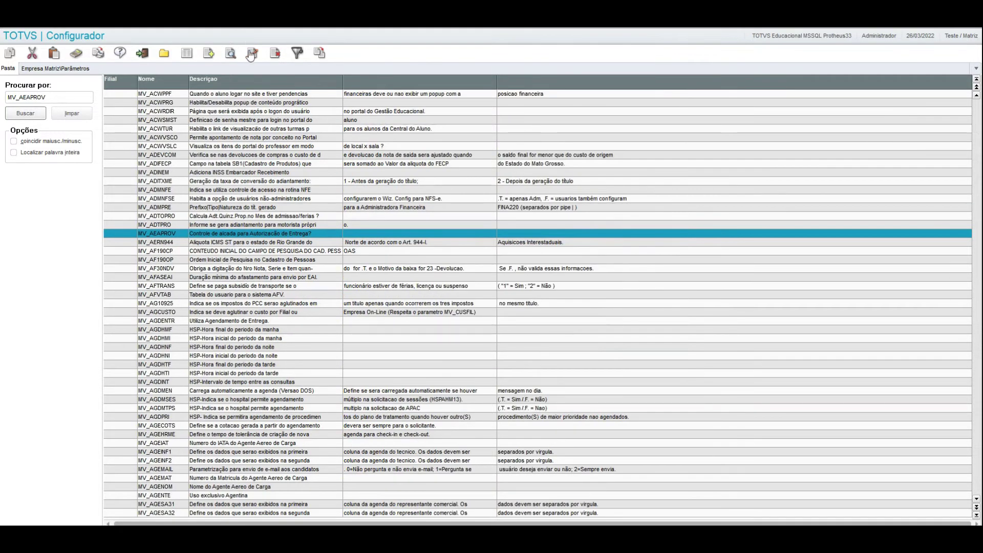
click(250, 54)
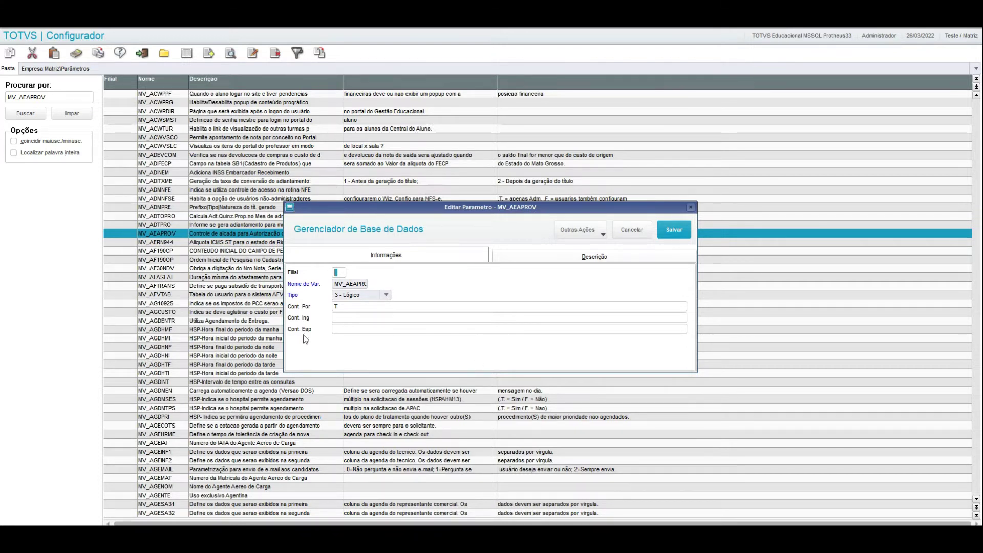
click(357, 306)
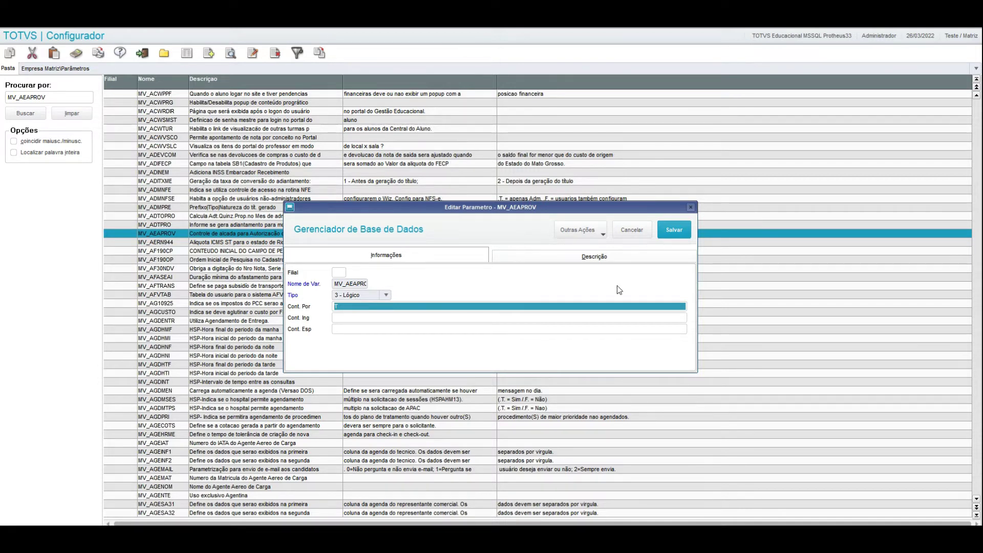
click(673, 230)
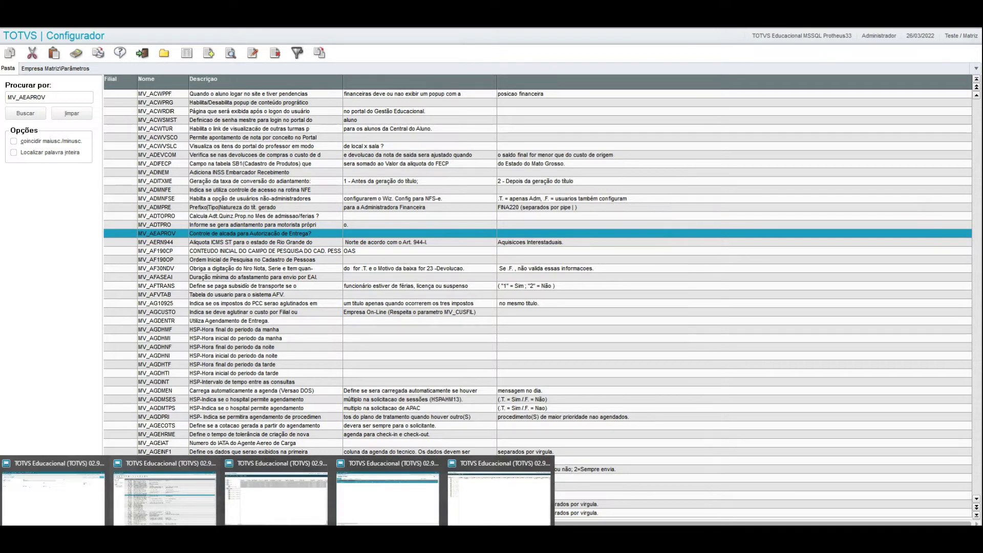
- Switch to the Autorizacao de Entrega routine in TOTVS Compras and start a new authorization for branch 01, MATRIZ
click(504, 487)
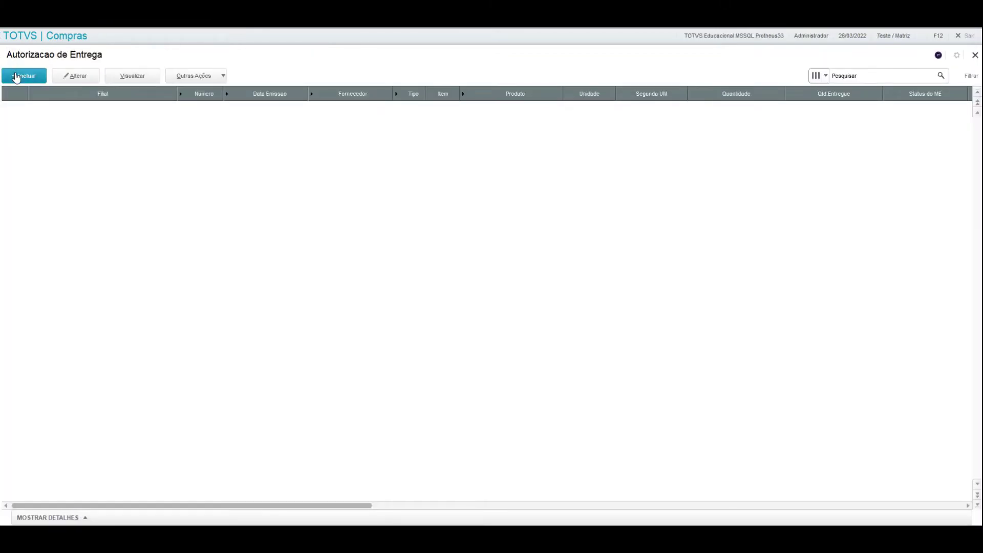
click(16, 77)
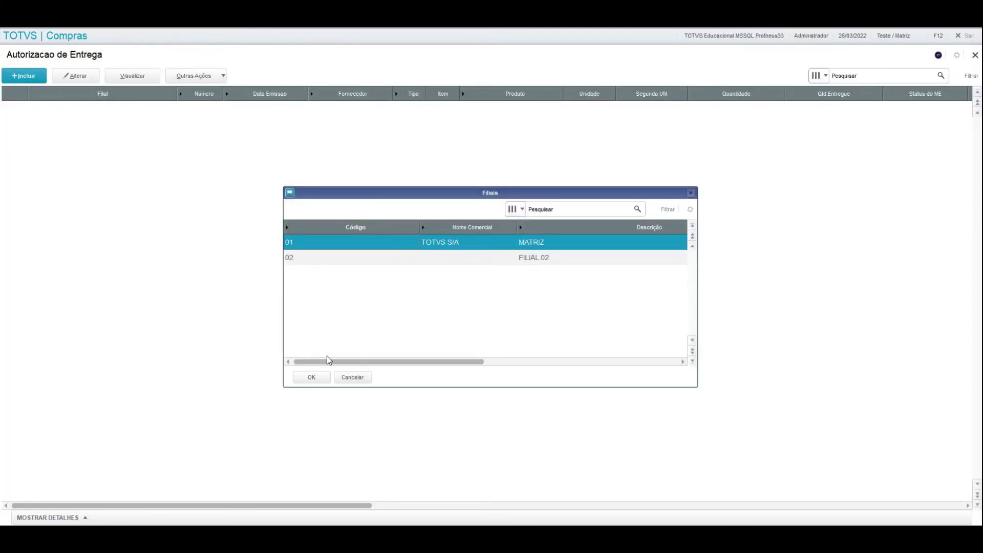
click(318, 378)
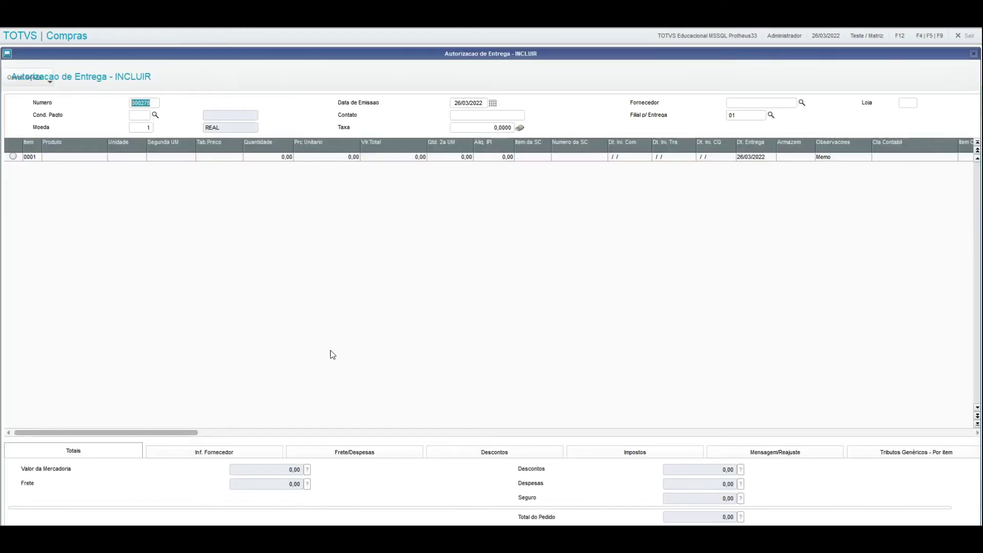
- Fill in the delivery authorization header with supplier 01 and payment condition 001
click(746, 104)
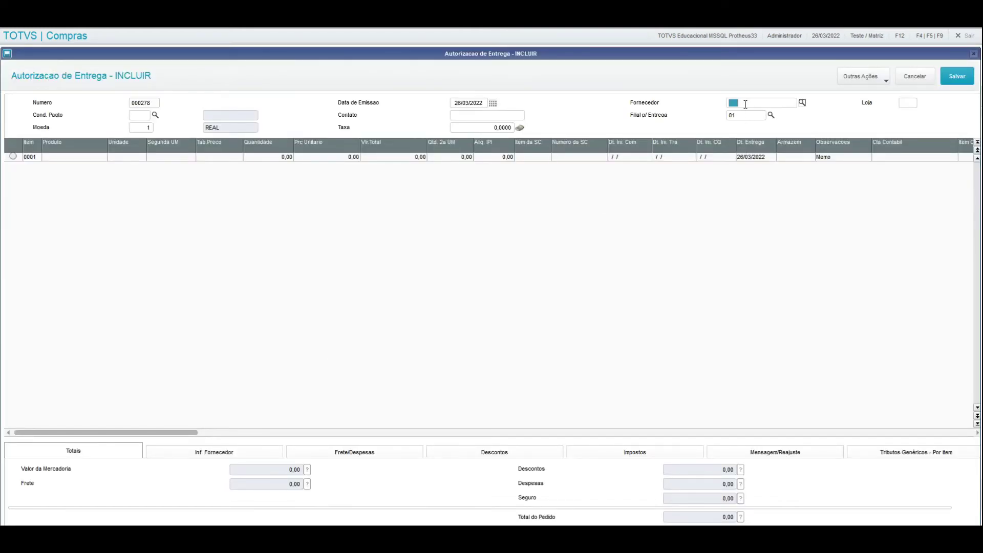
text(01)
key(Tab)
key(Tab)
text(001)
key(Tab)
click(279, 157)
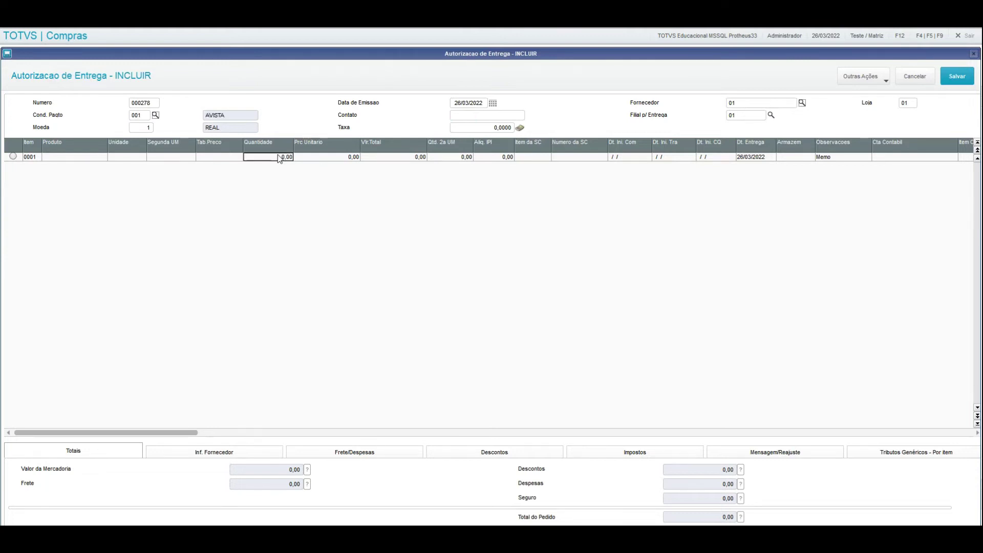
- Import the item from partnership contract 000002, save the delivery authorization and leave the next blank entry form
click(864, 76)
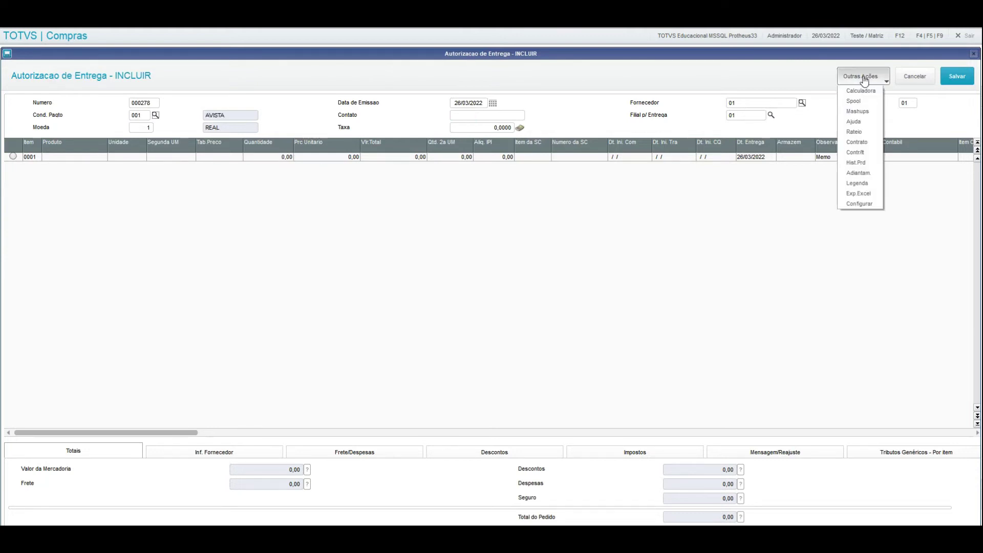
click(856, 143)
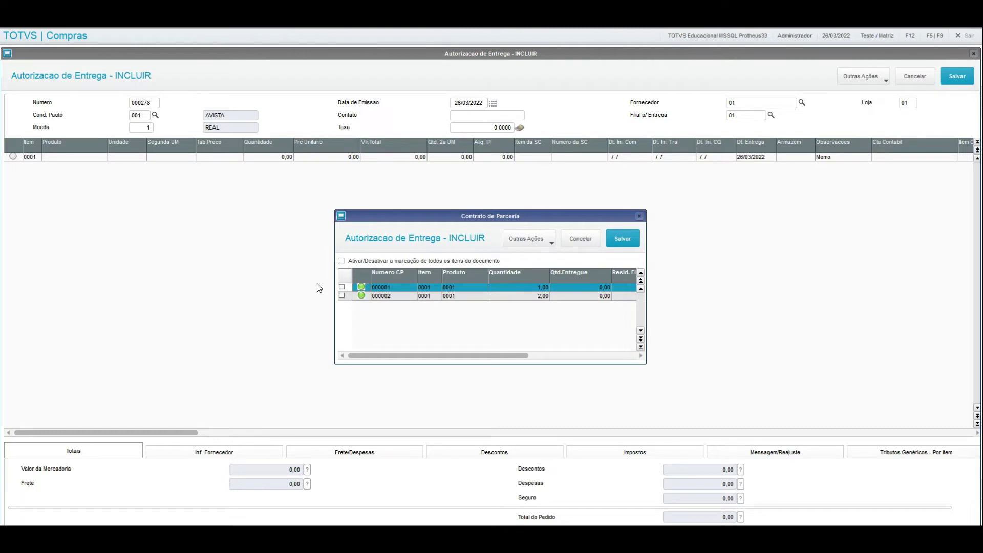
click(384, 297)
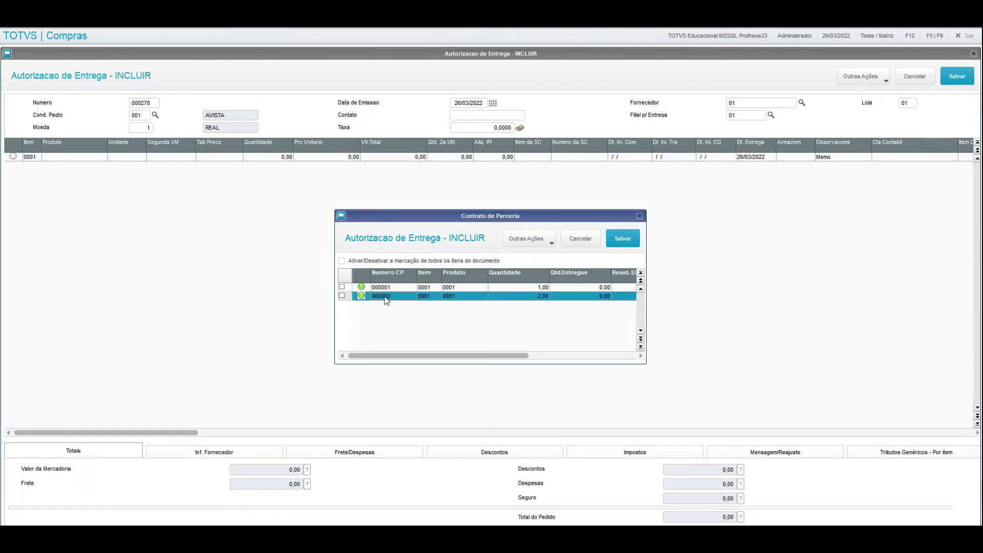
click(619, 242)
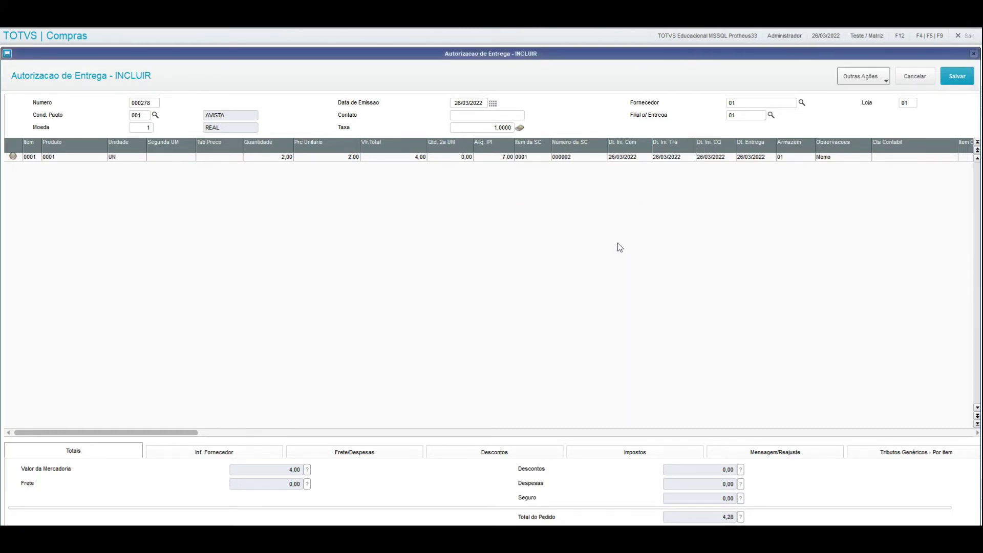
click(957, 77)
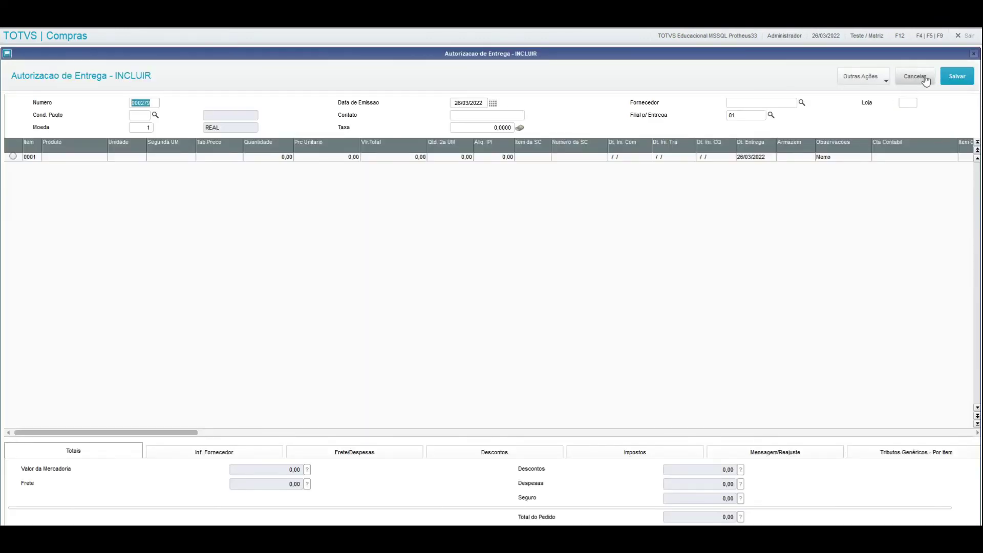
click(925, 78)
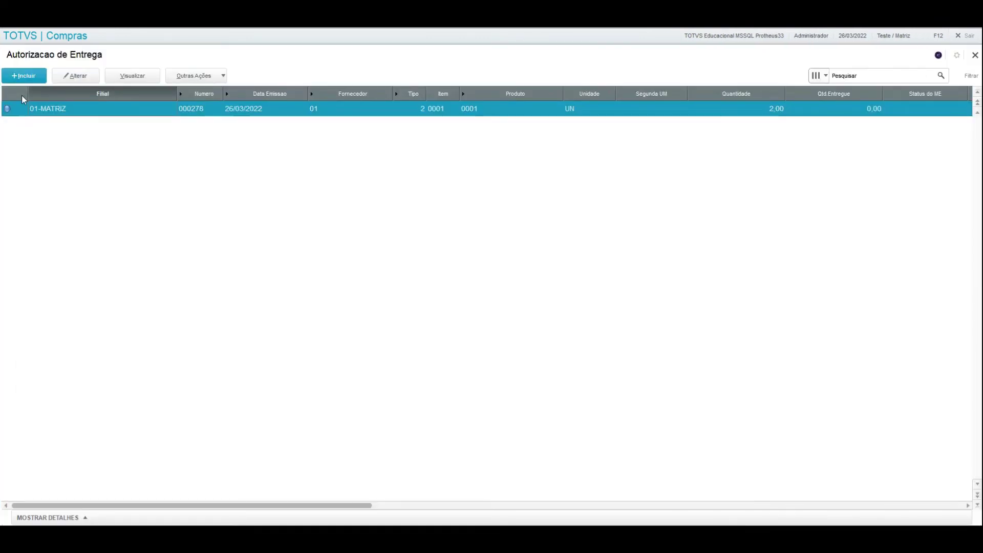
- Check the status legend against the new delivery authorization and close it
click(221, 77)
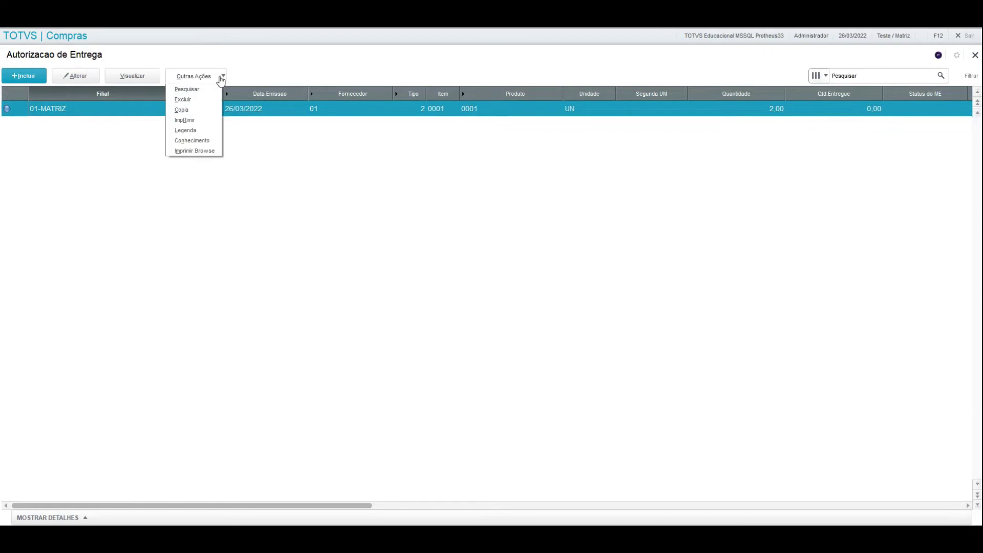
click(194, 131)
drag(439, 206, 52, 84)
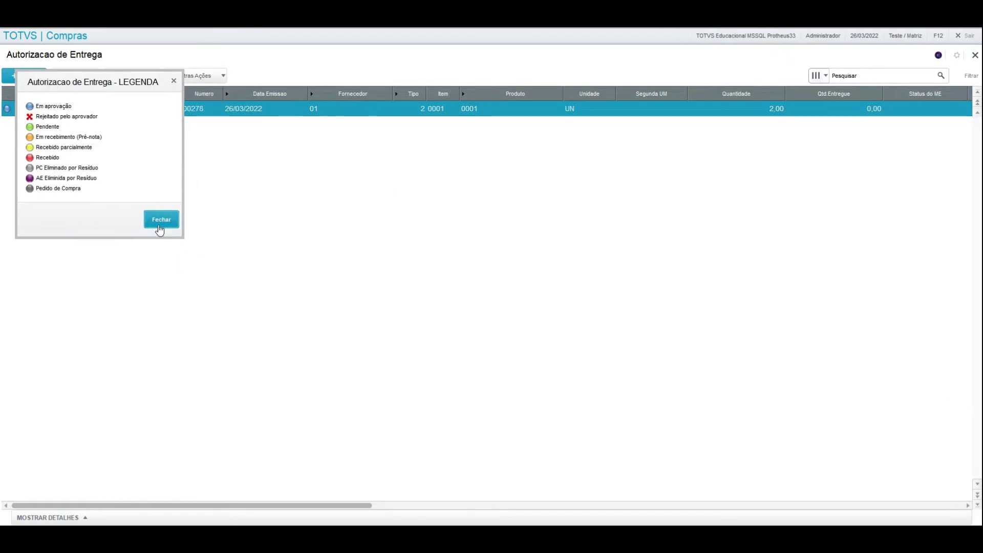
click(161, 220)
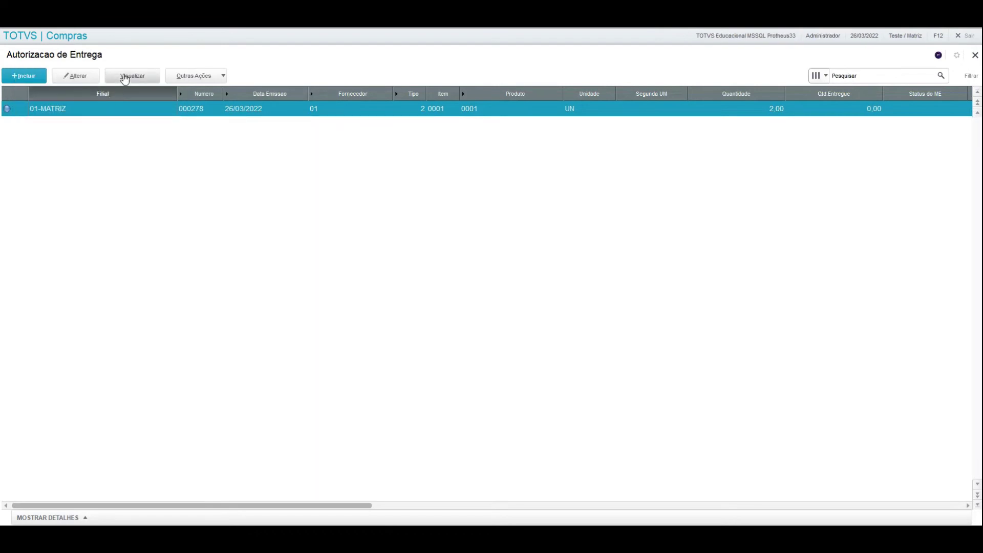
- View the new delivery authorization and examine its approval details, including the approvers and the approval group
click(124, 77)
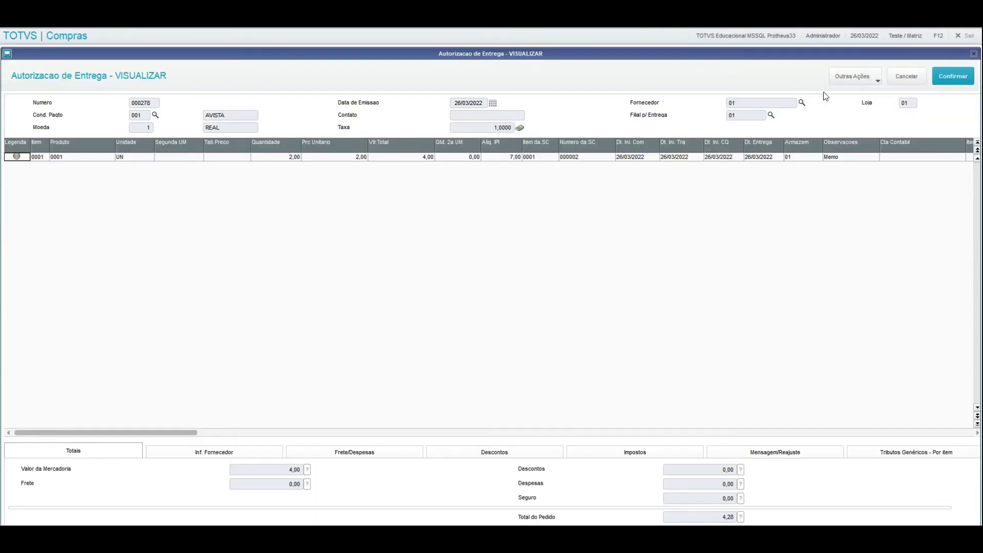
click(851, 77)
click(858, 160)
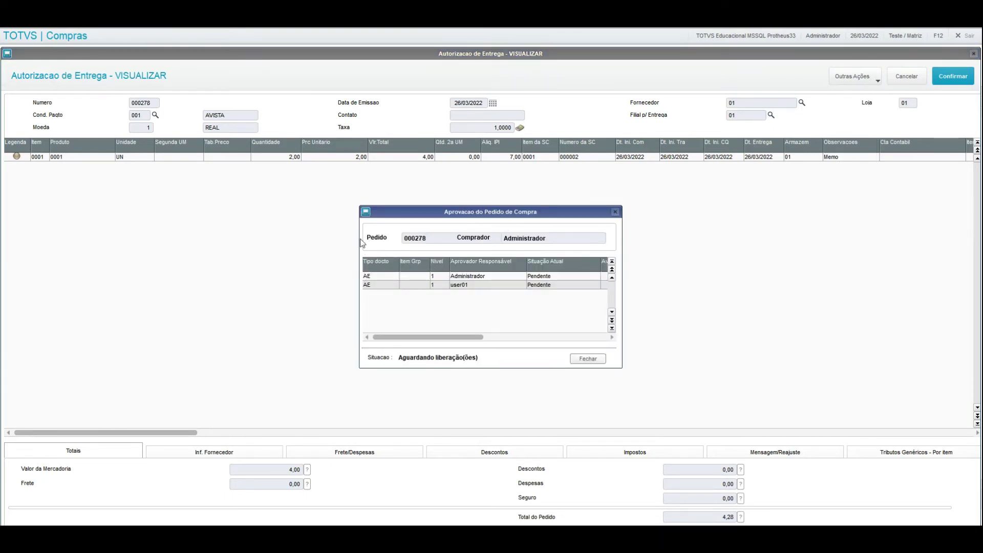
drag(428, 338, 540, 337)
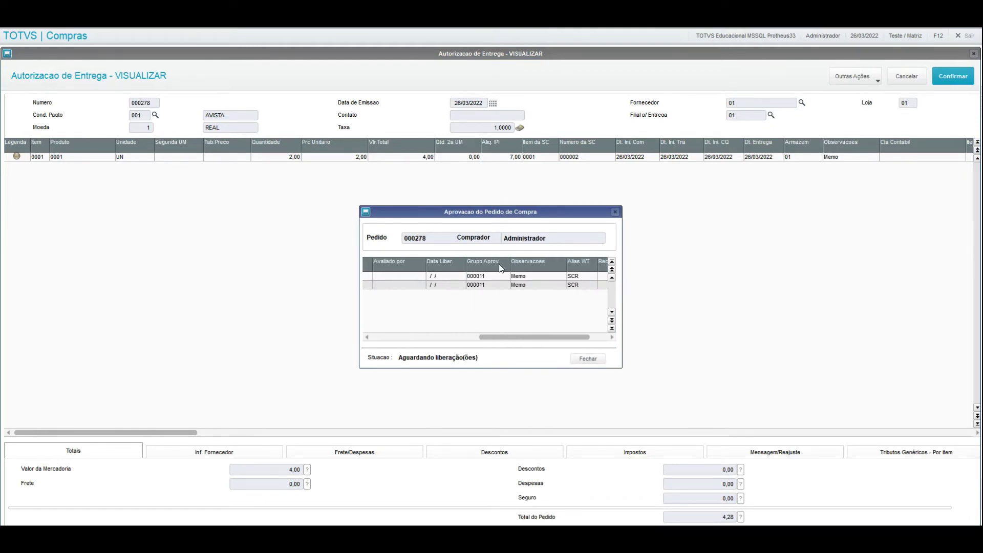